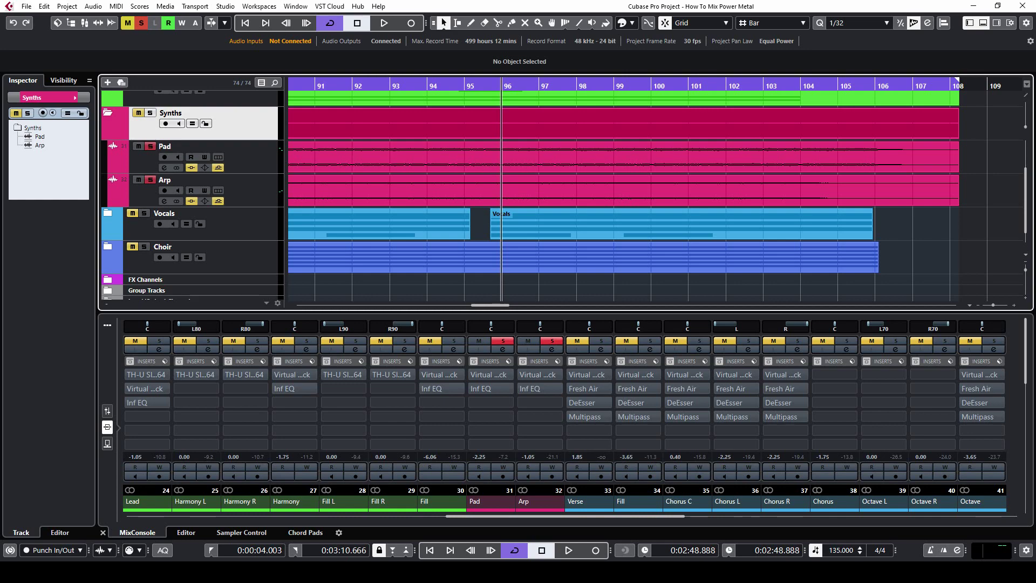
Step: With the London module selected, compare the Pad's Virtual Mix Rack bypassed versus engaged during playback
key(space)
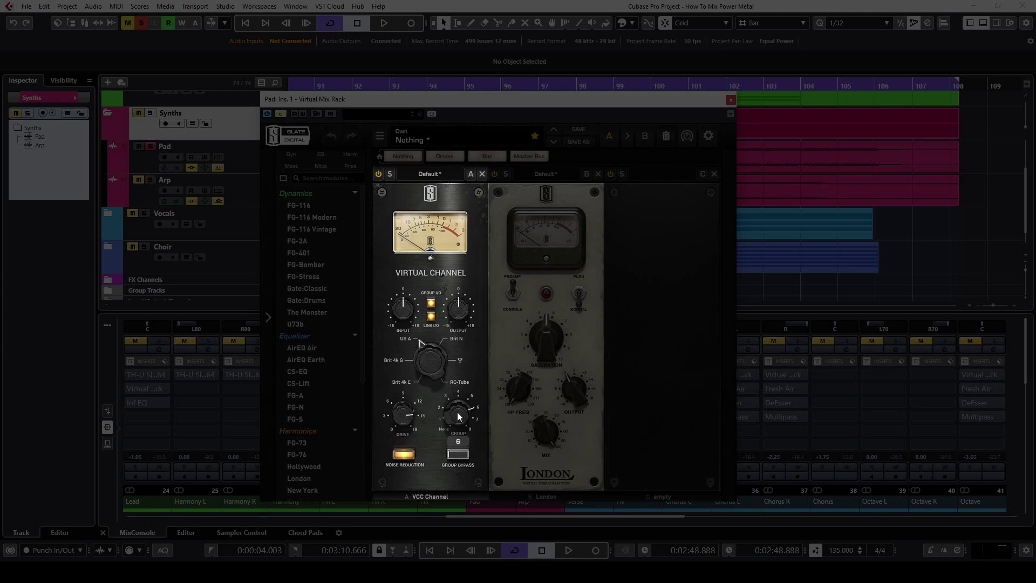
click(504, 353)
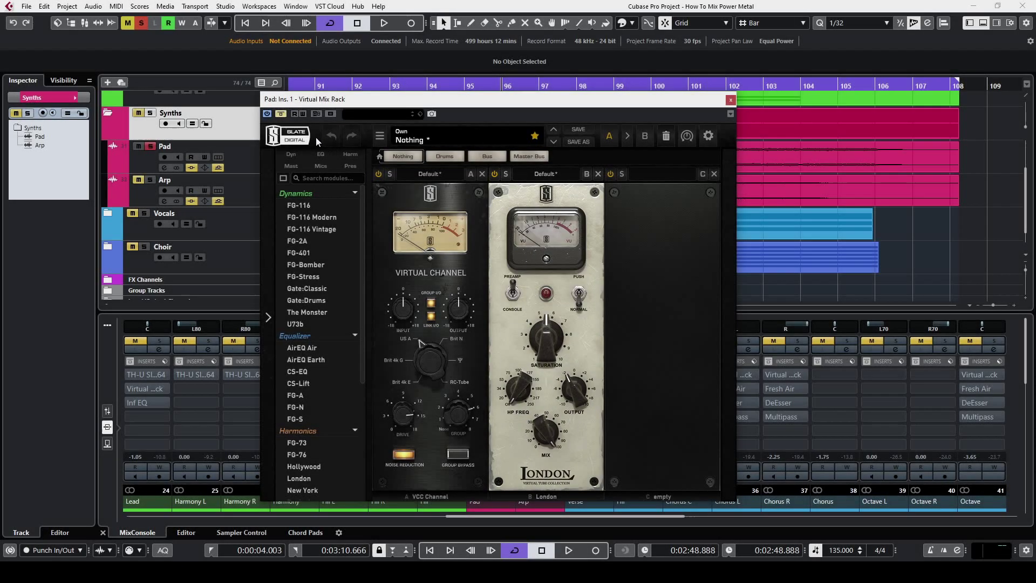
click(281, 114)
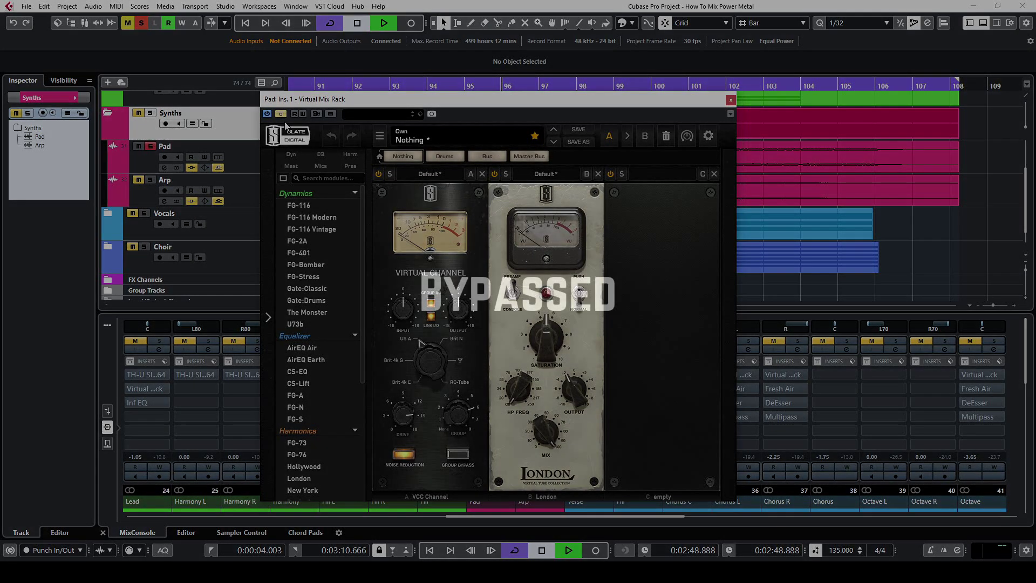
key(space)
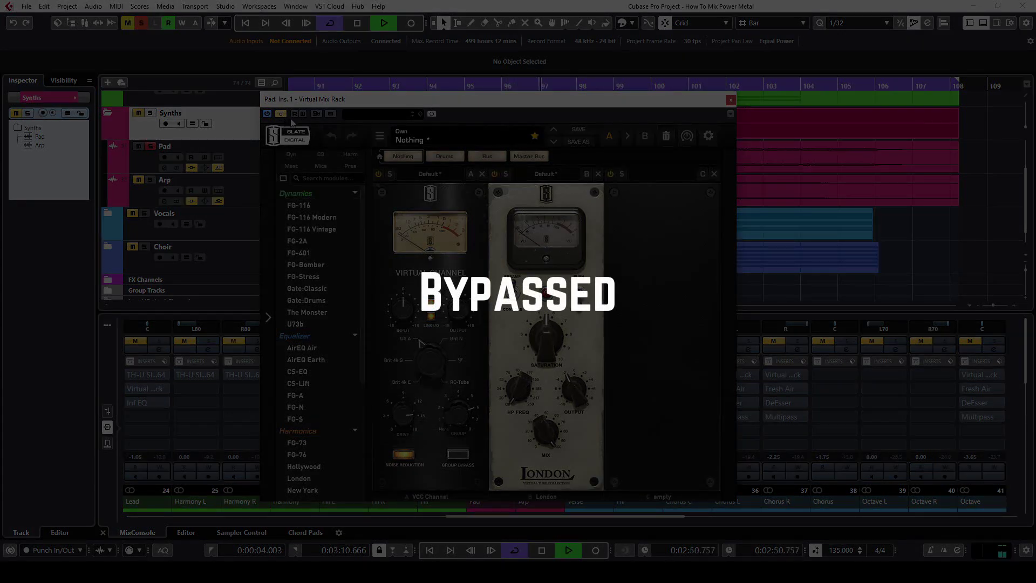
click(280, 115)
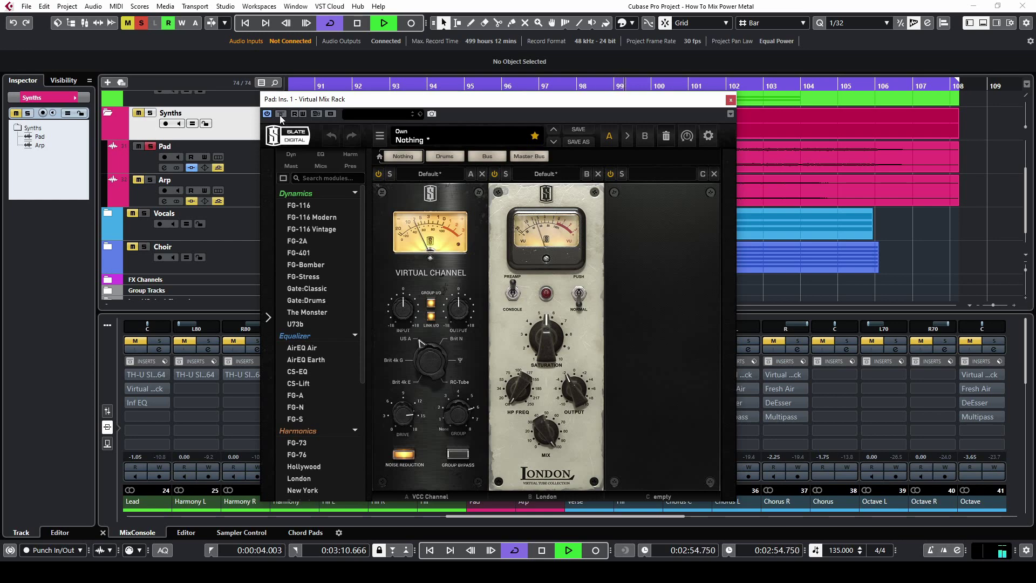
click(281, 114)
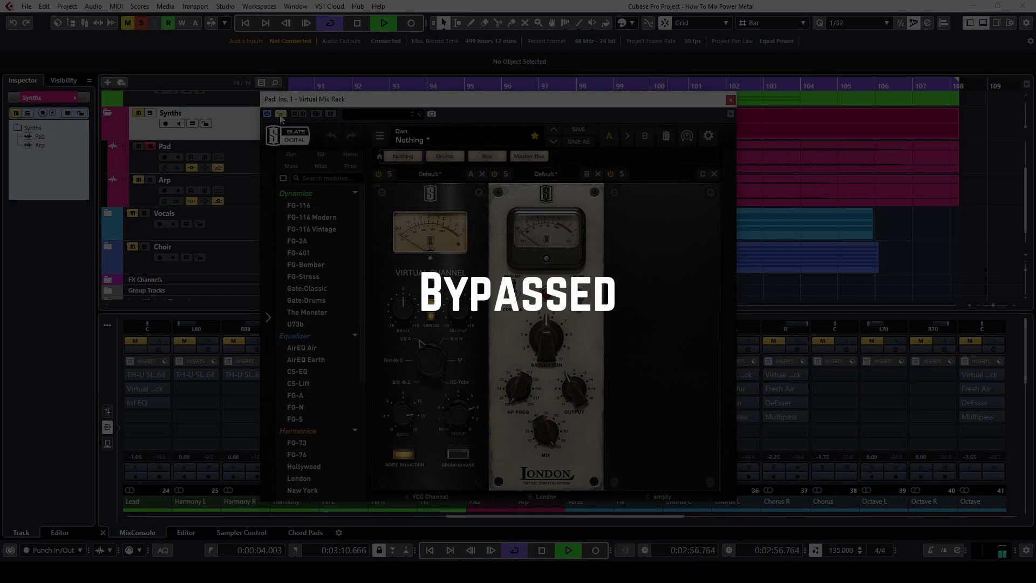
click(281, 115)
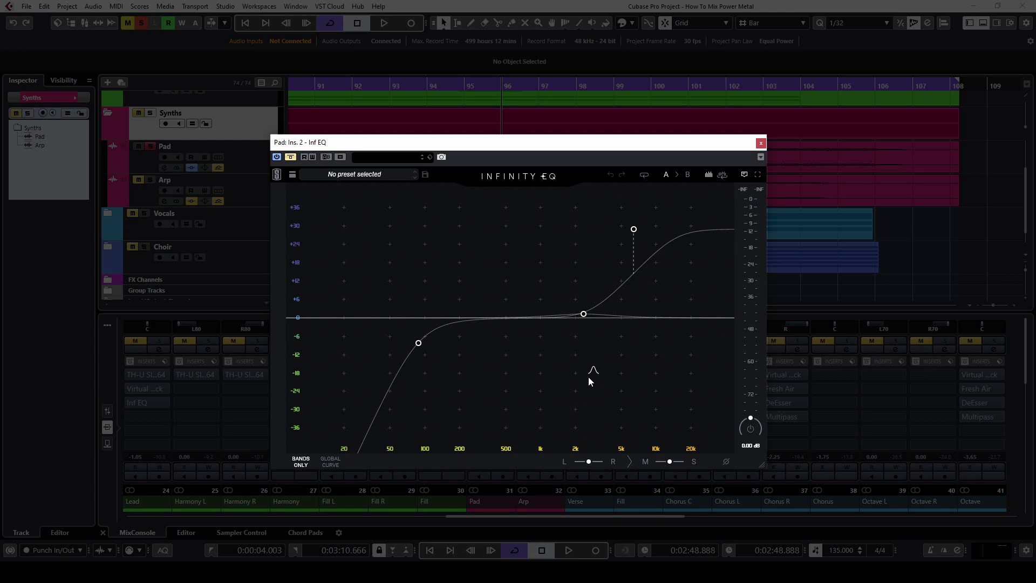
Step: Check the Pad EQ's 87.7 Hz low cut, 2.33 kHz mid band and 6.38 kHz high shelf
click(419, 344)
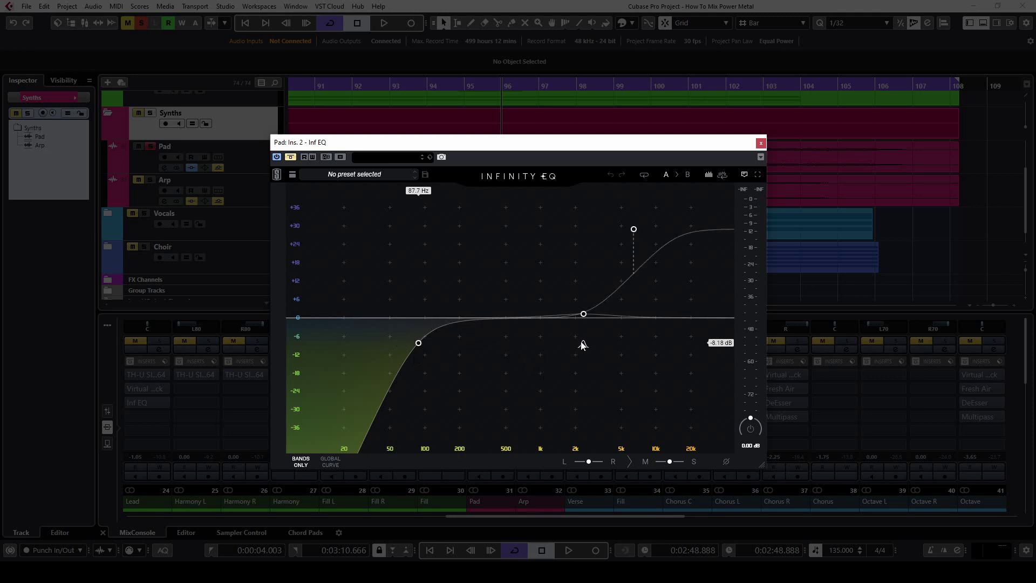
click(583, 314)
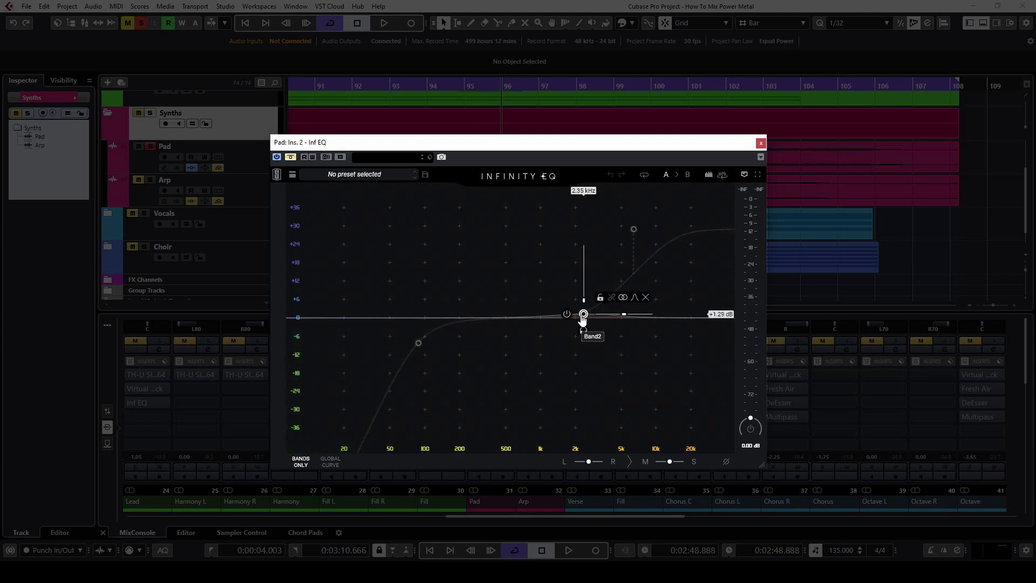
click(634, 229)
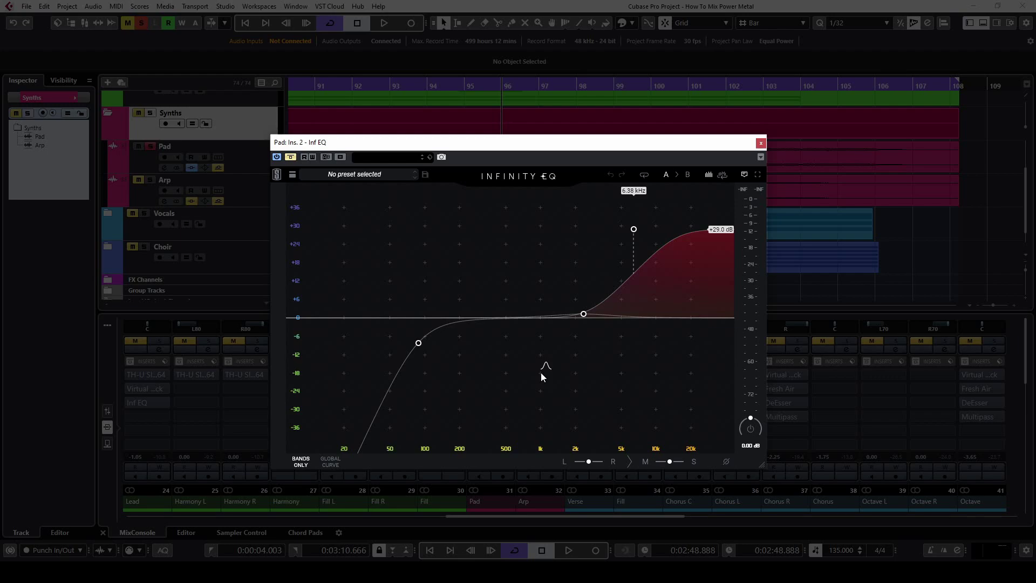
Step: A/B the Pad's Infinity EQ during playback, leave it engaged, and close its window
key(space)
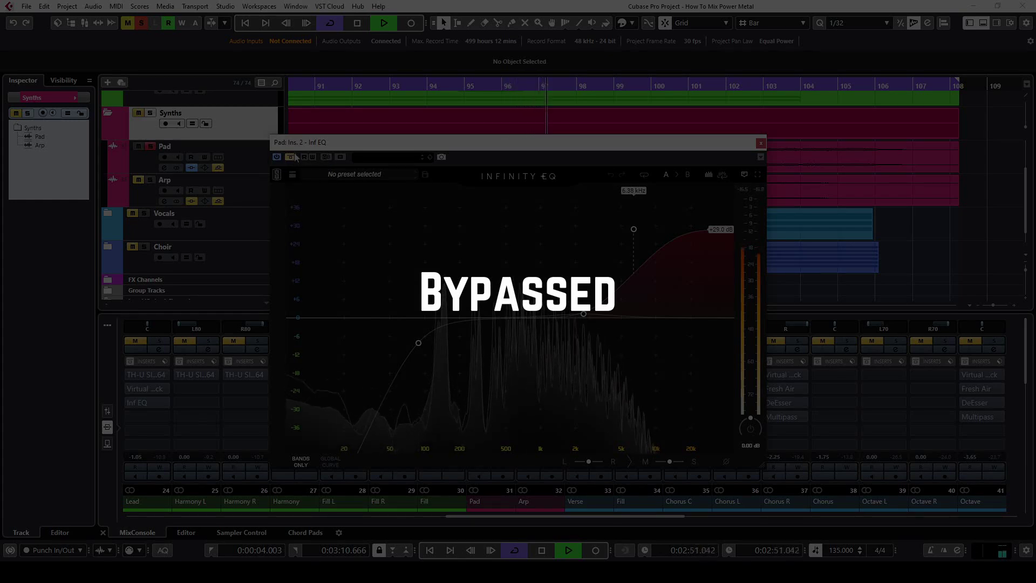
click(294, 160)
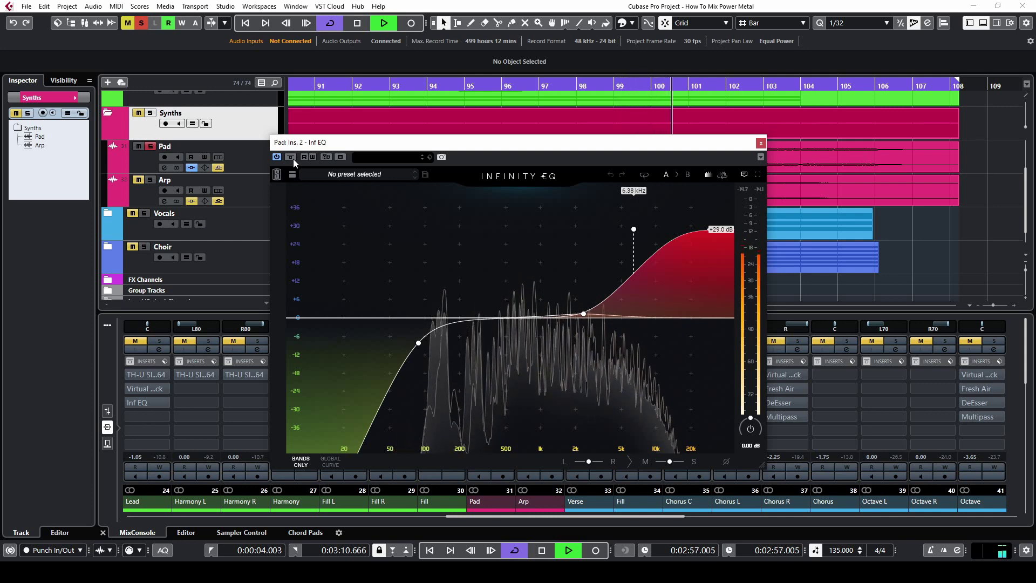
click(293, 159)
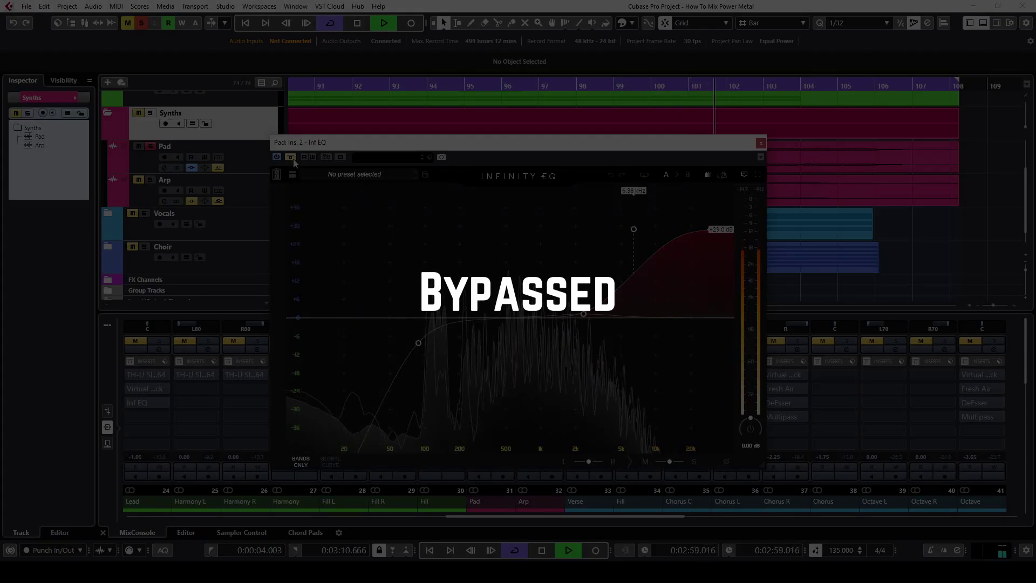
click(293, 159)
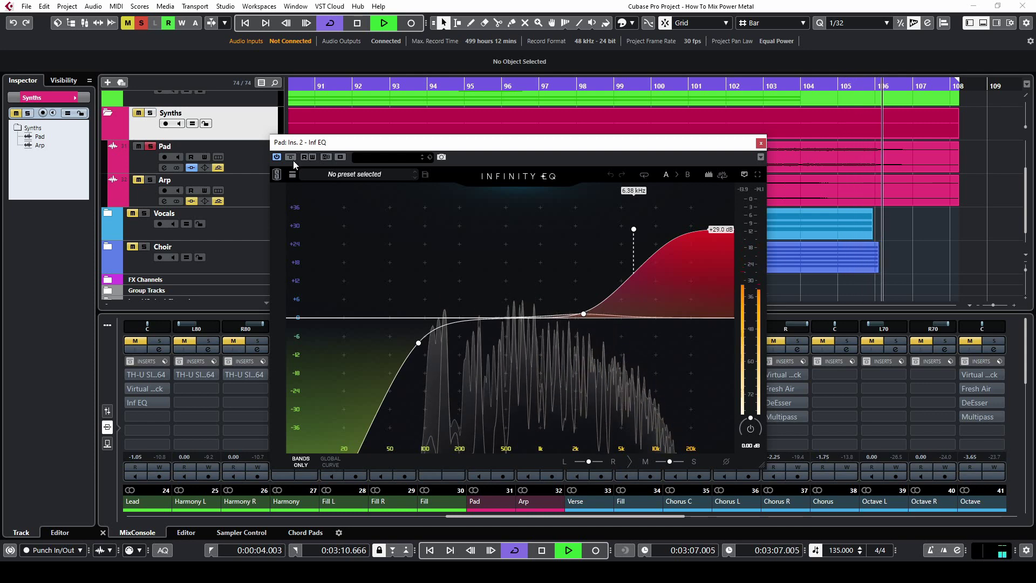
click(760, 143)
Step: Play the Pad with all its inserts bypassed, then toggle them back on to compare
key(space)
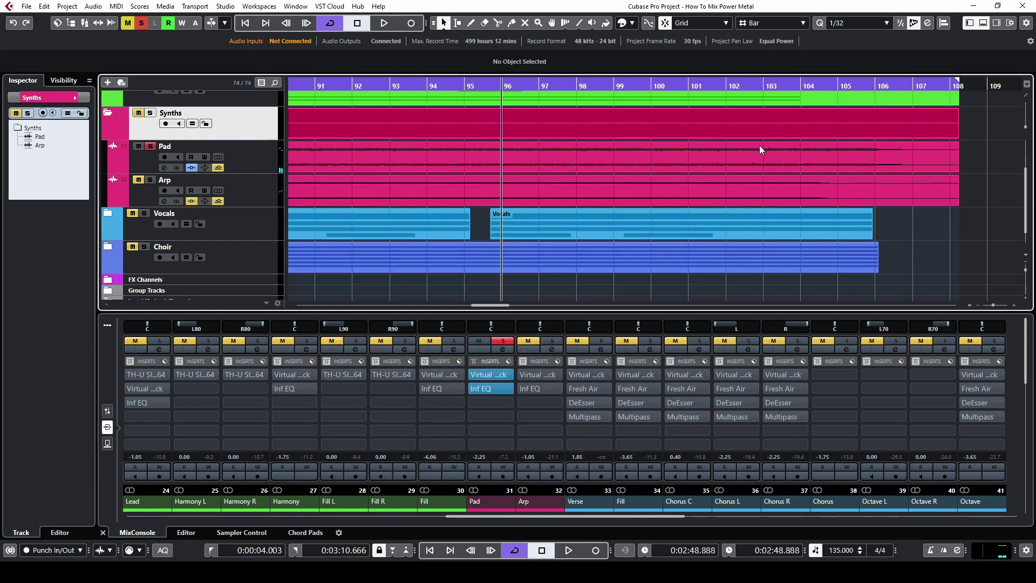
click(474, 361)
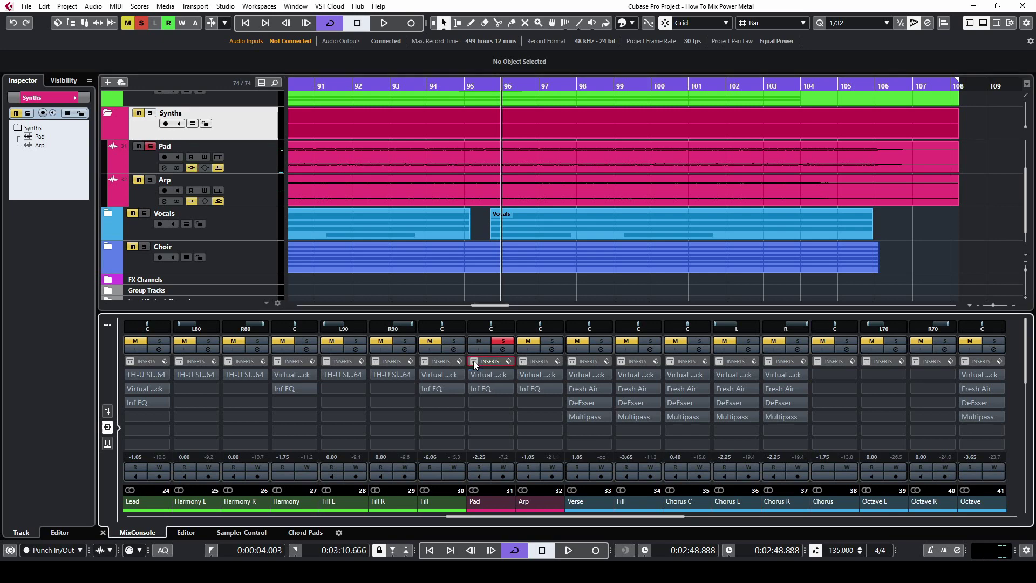
key(space)
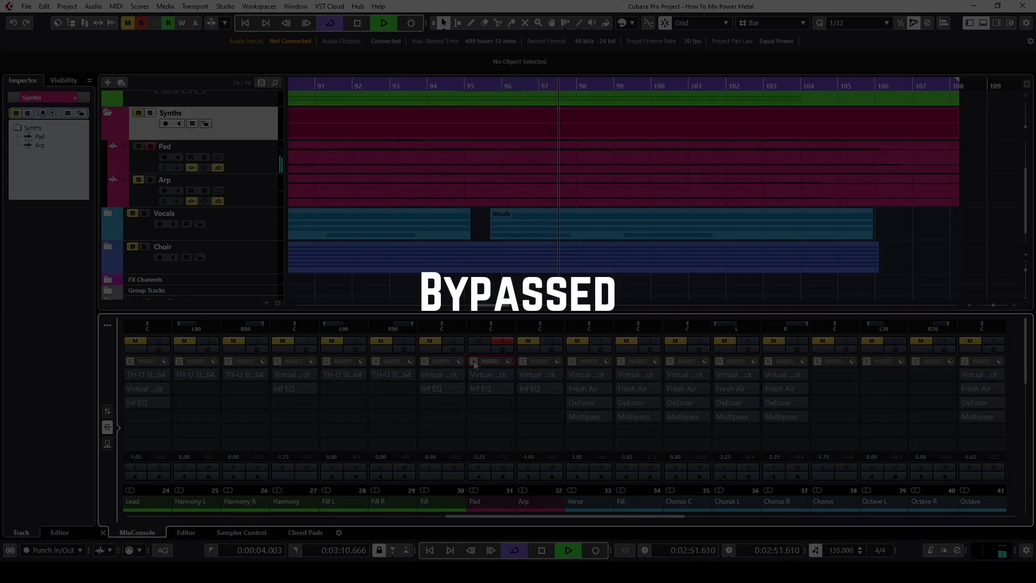
click(474, 361)
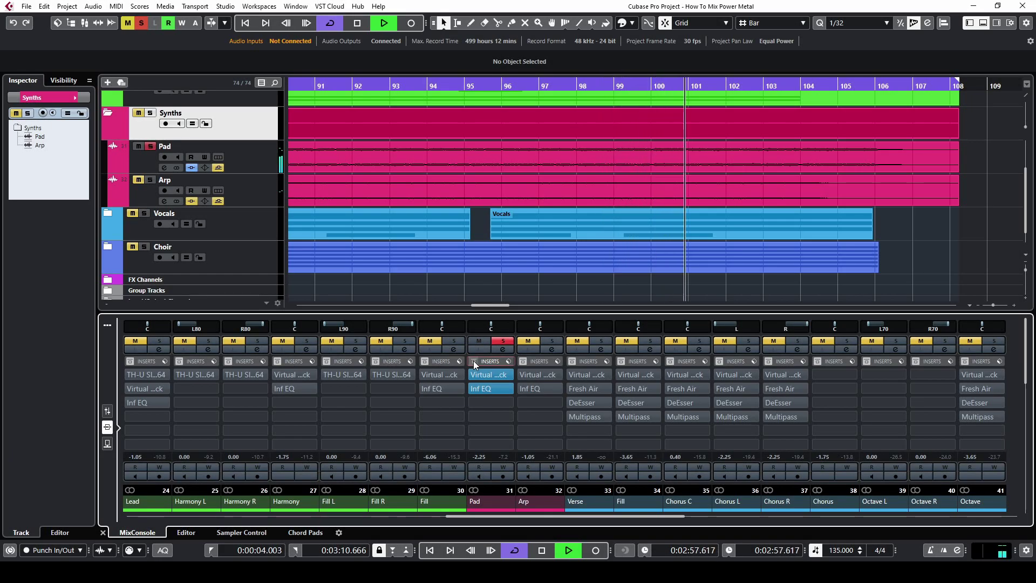
click(474, 360)
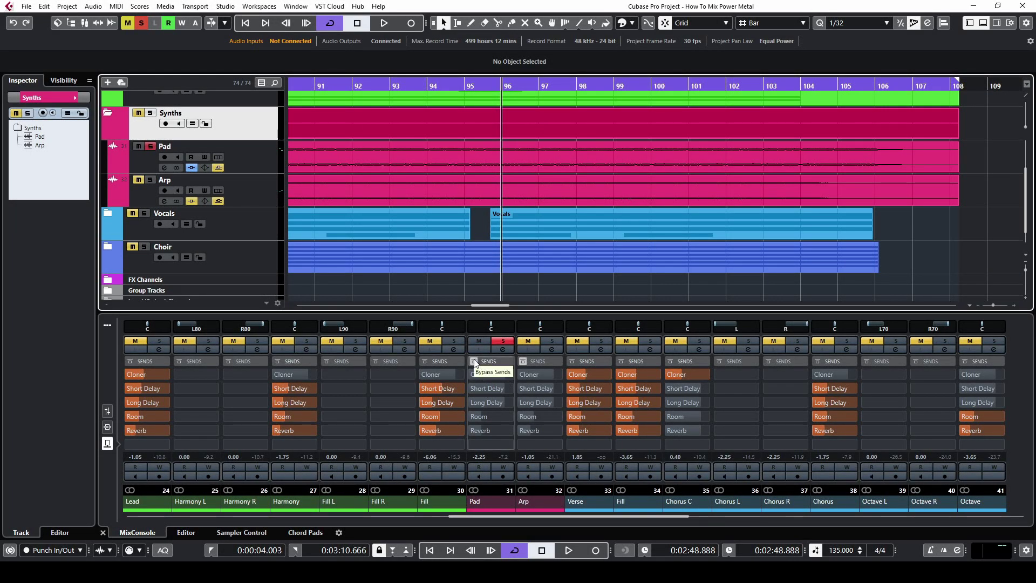
Step: Toggle the Pad's Room and Reverb sends off and on during playback, ending with them active
key(space)
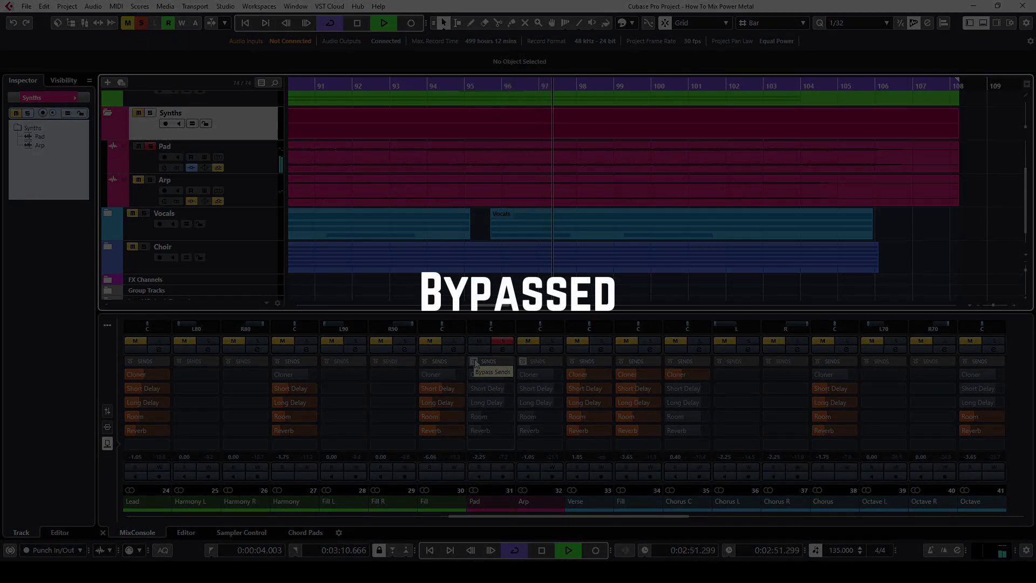
click(474, 362)
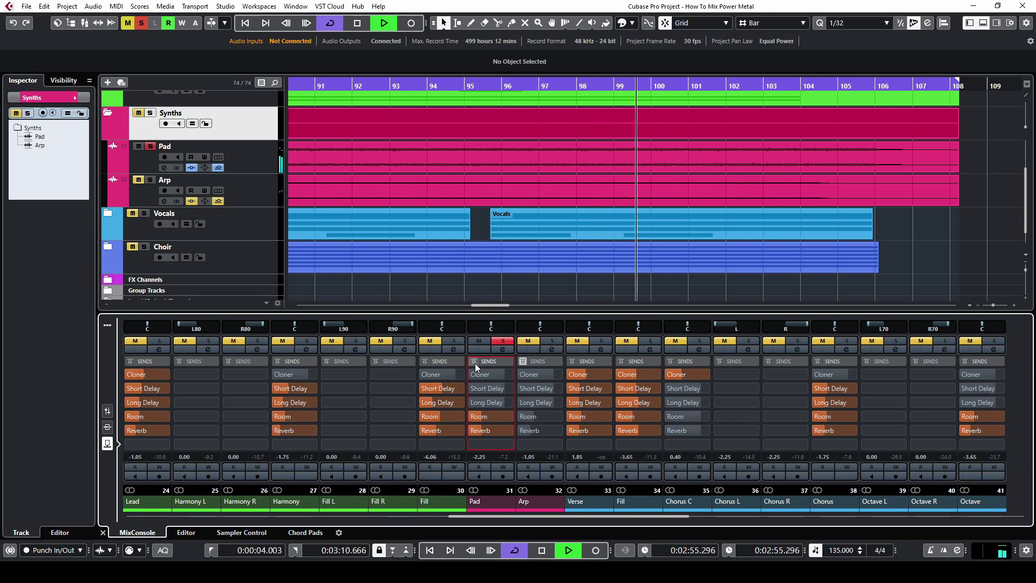
click(474, 362)
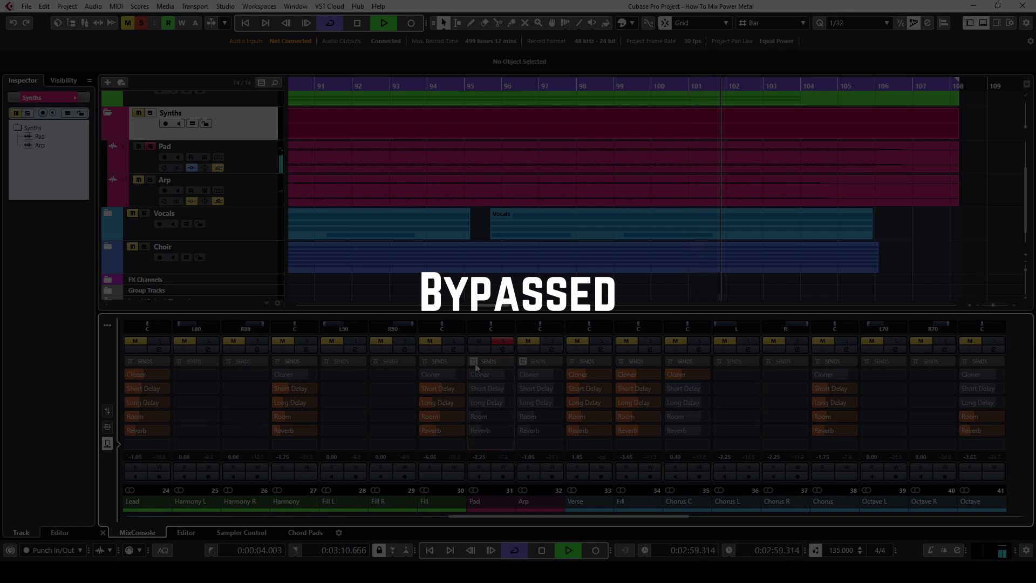
click(475, 362)
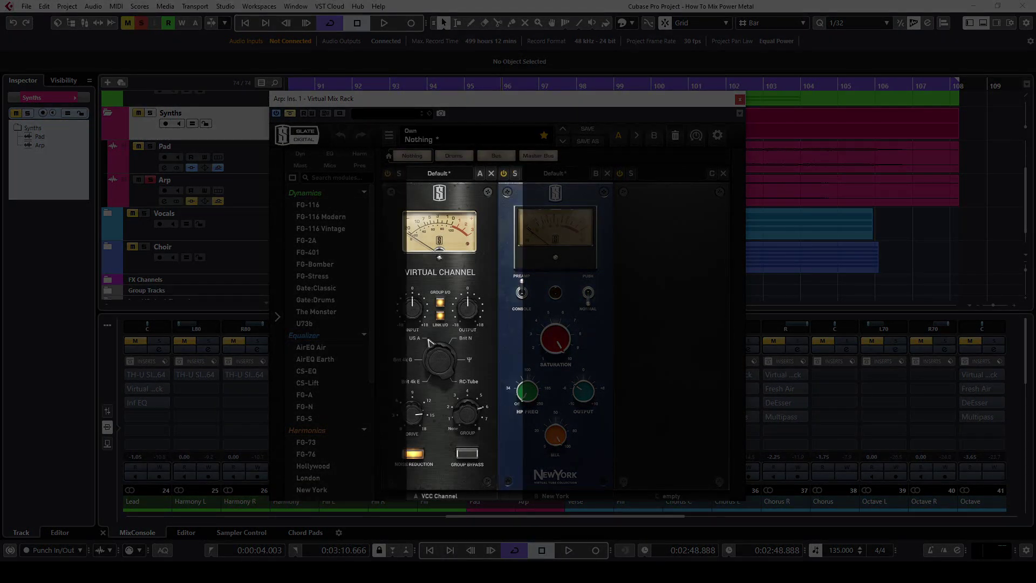
Step: Play the Arp with its Virtual Mix Rack bypassed and engaged, finishing with the rack on
mouse_move(465, 416)
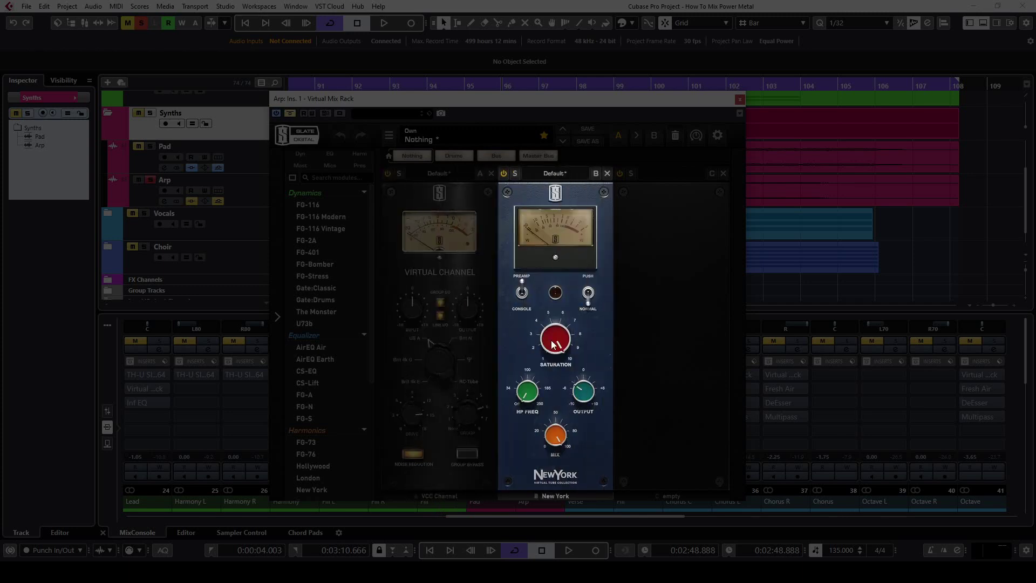
click(290, 113)
key(space)
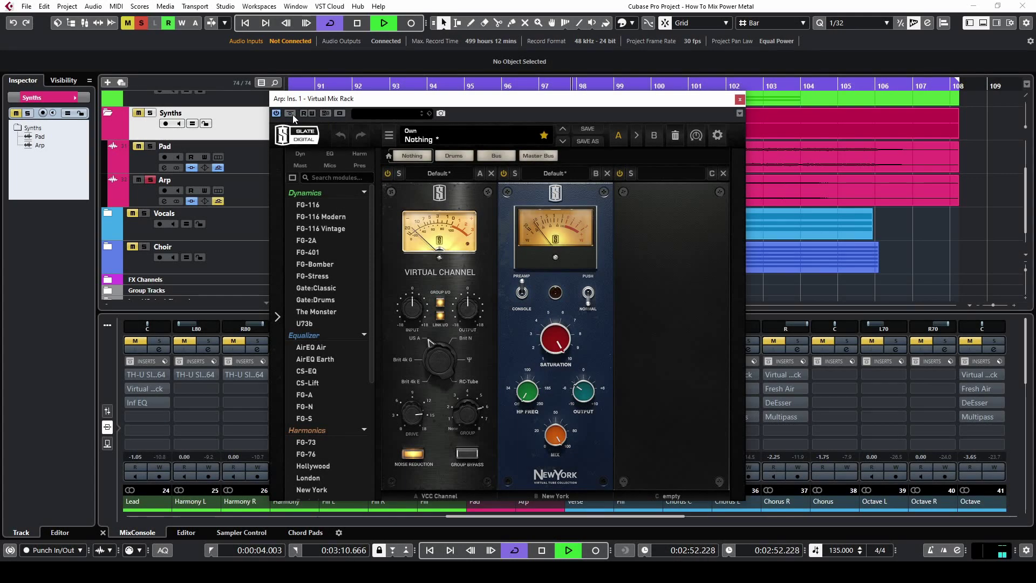
click(293, 115)
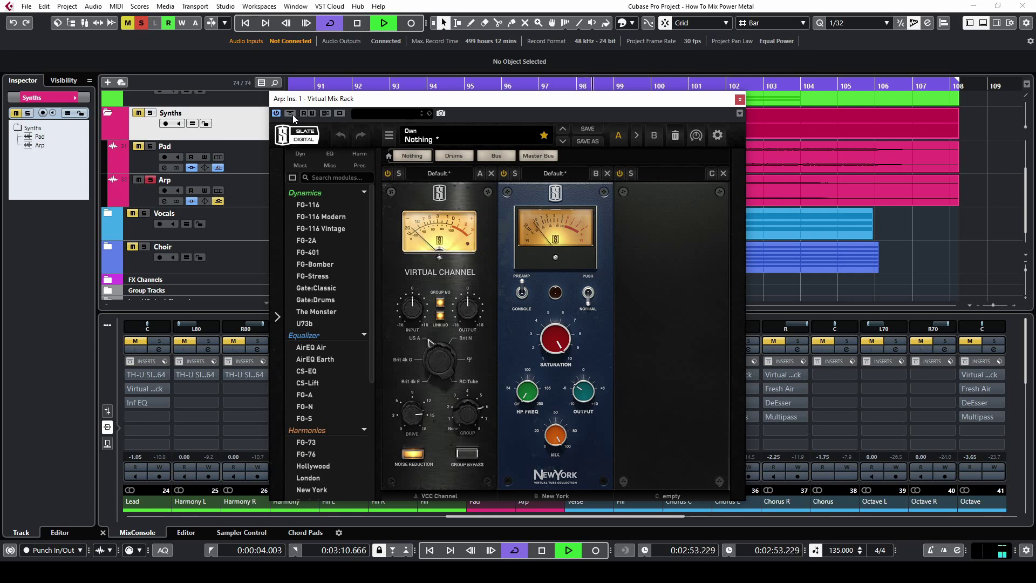
click(292, 115)
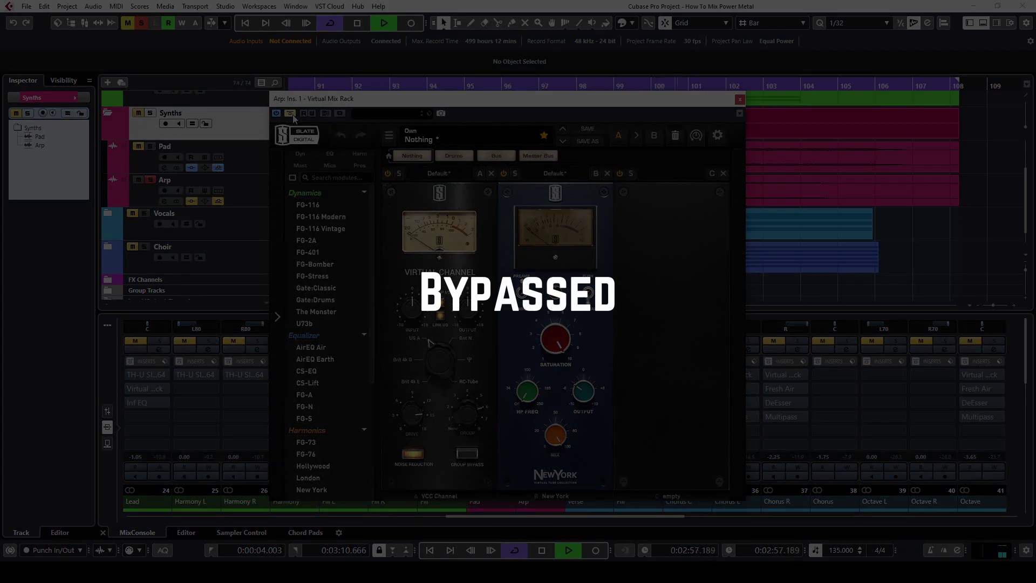
click(293, 115)
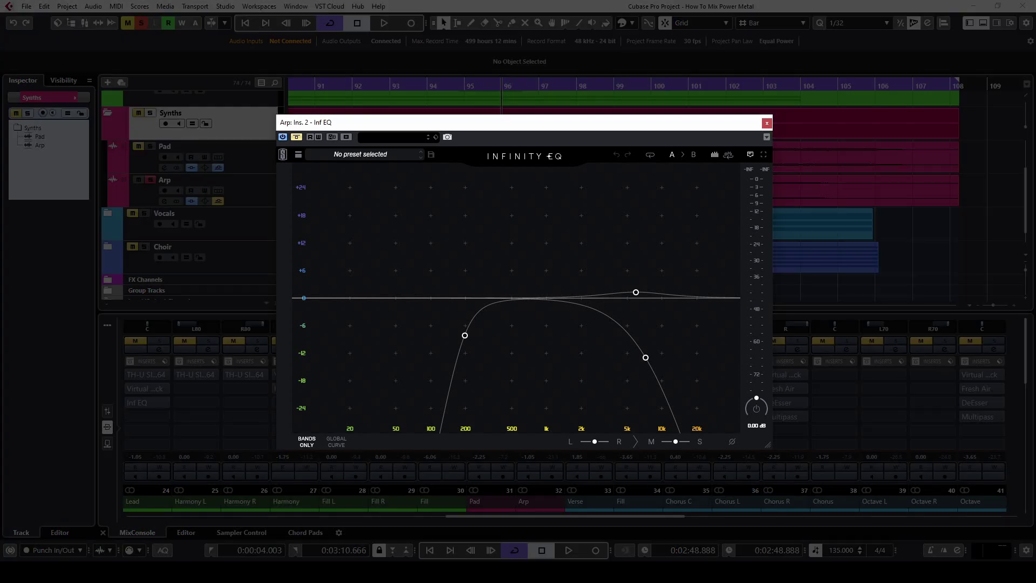
Step: Check the Arp EQ's high cut, 196 Hz low cut and 5.92 kHz bell boost, then play
click(646, 361)
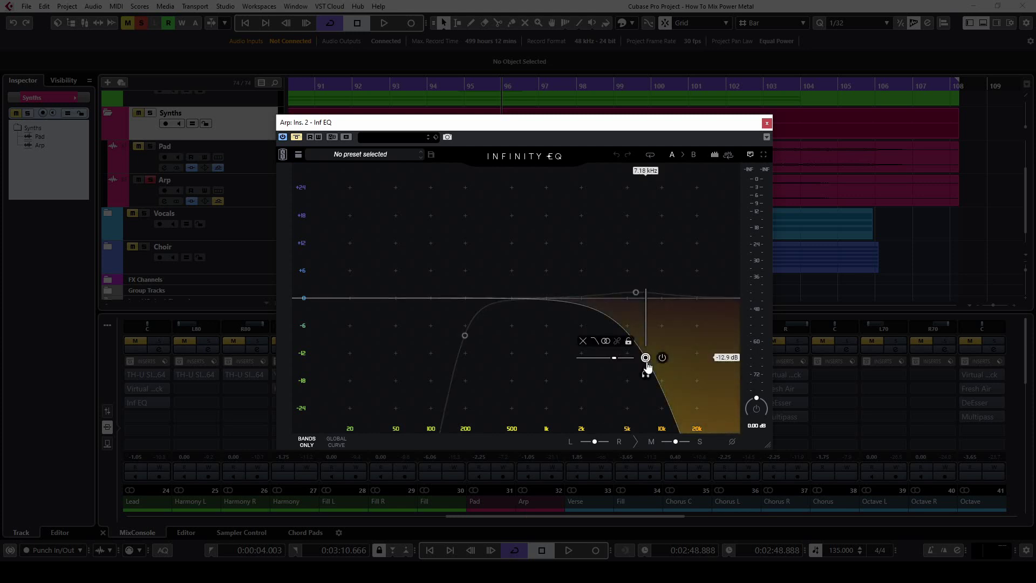
click(465, 335)
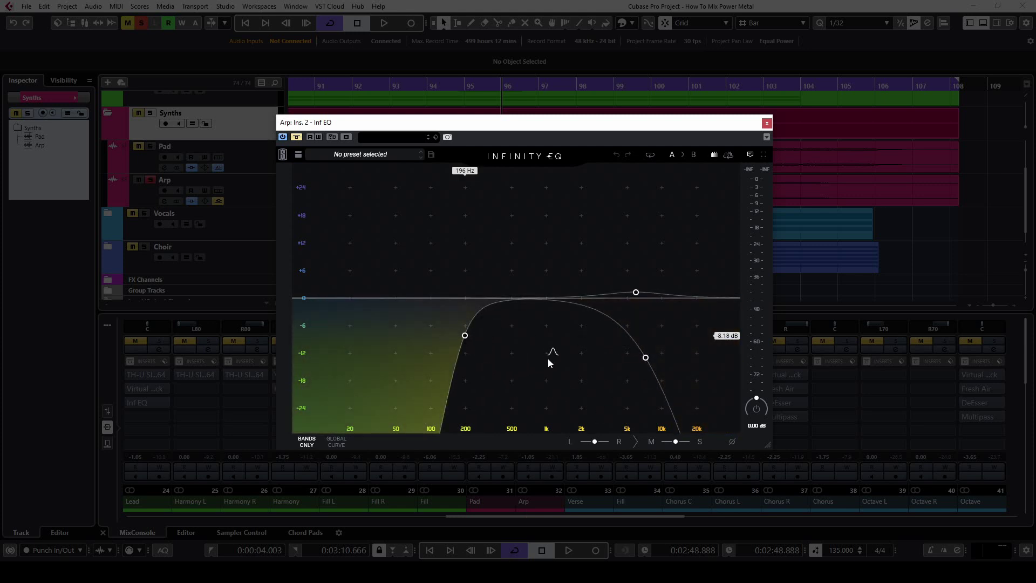
click(636, 292)
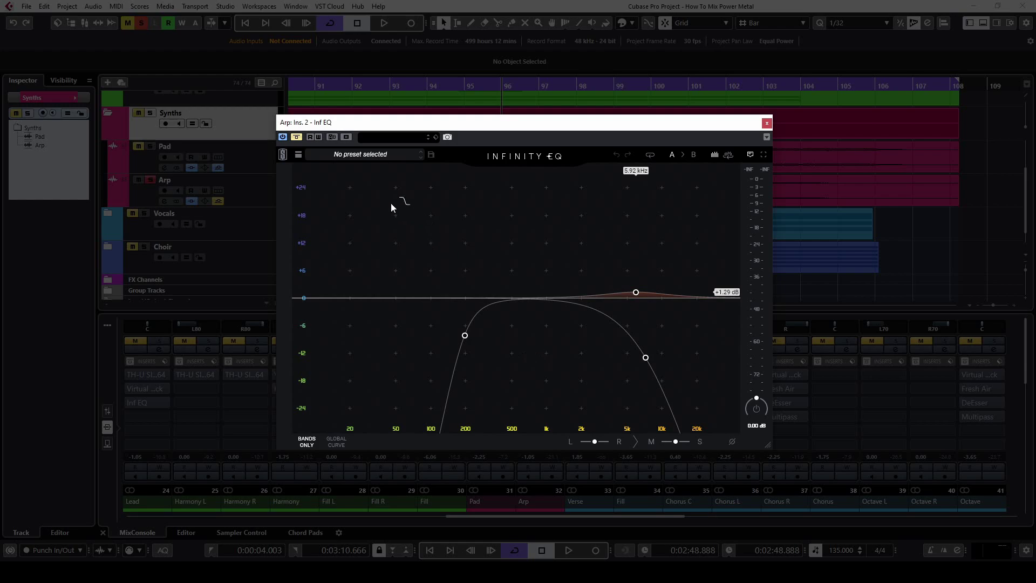
key(space)
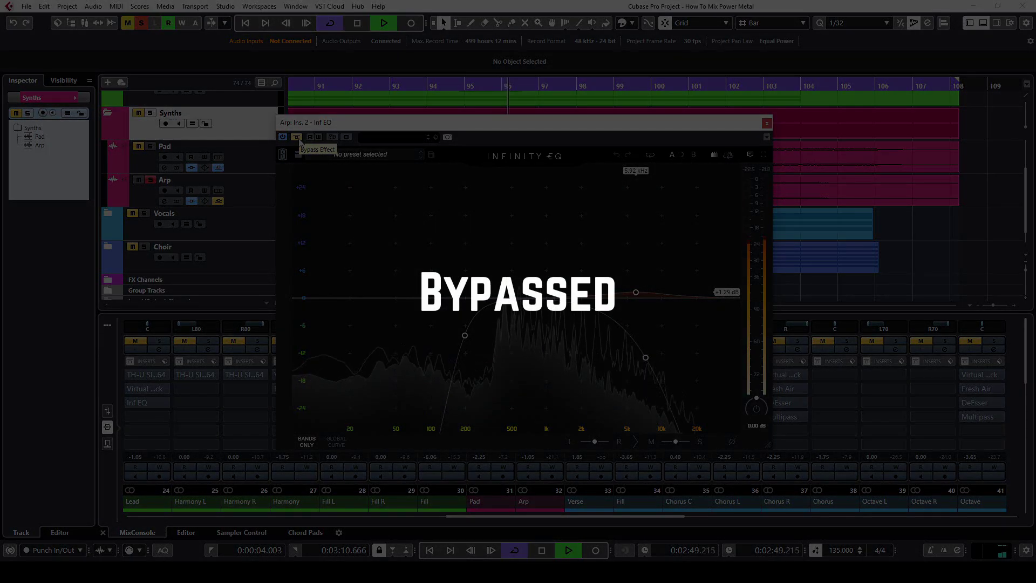
Step: Switch the Arp's Infinity EQ in and out during playback, leave it active, and stop
click(300, 140)
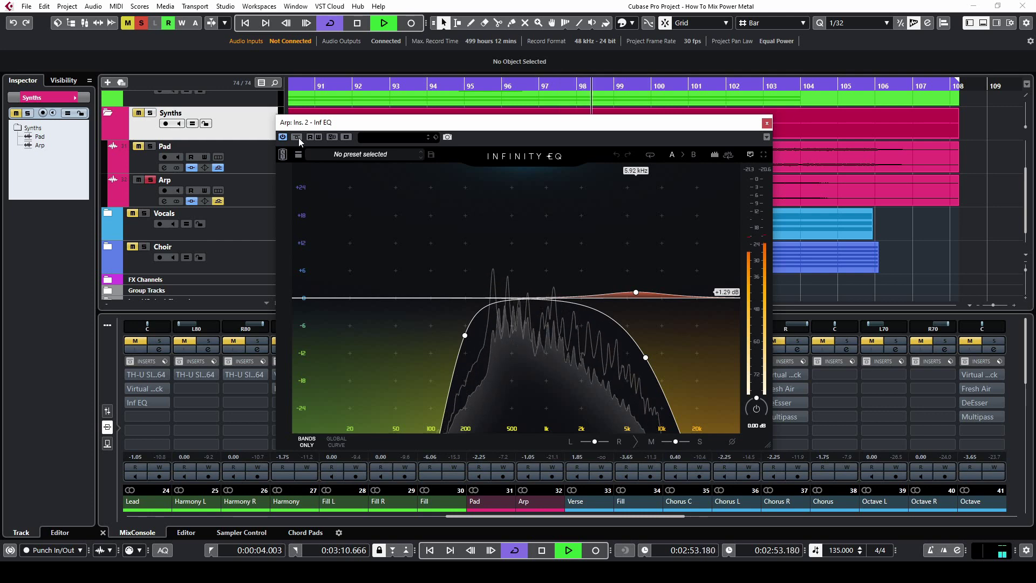
click(300, 141)
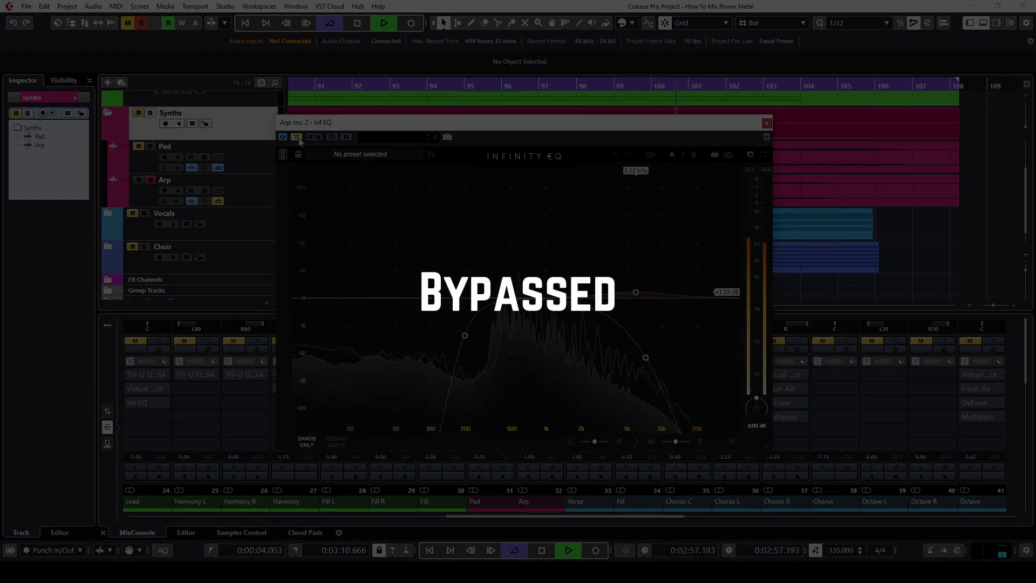
click(300, 141)
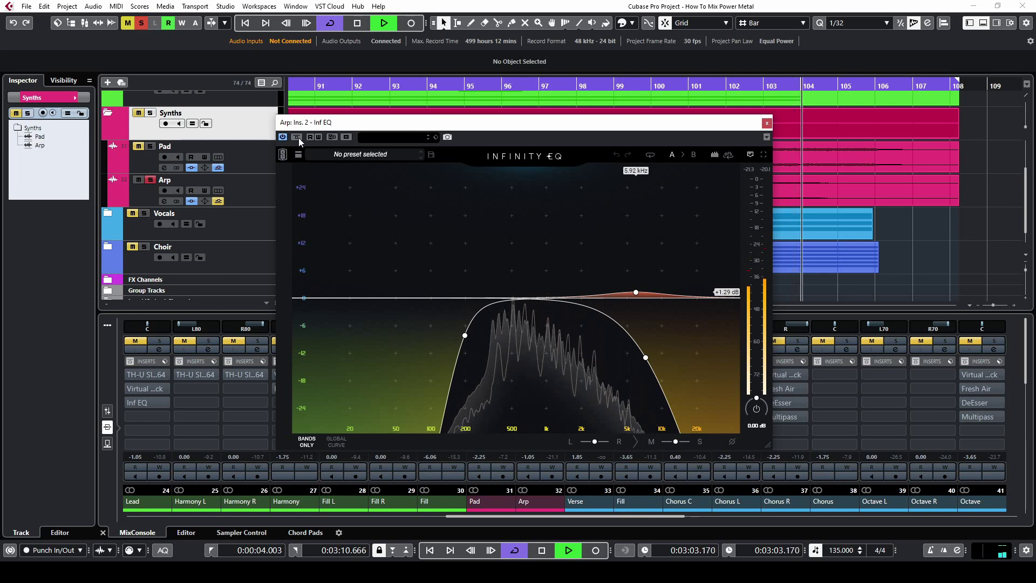
key(space)
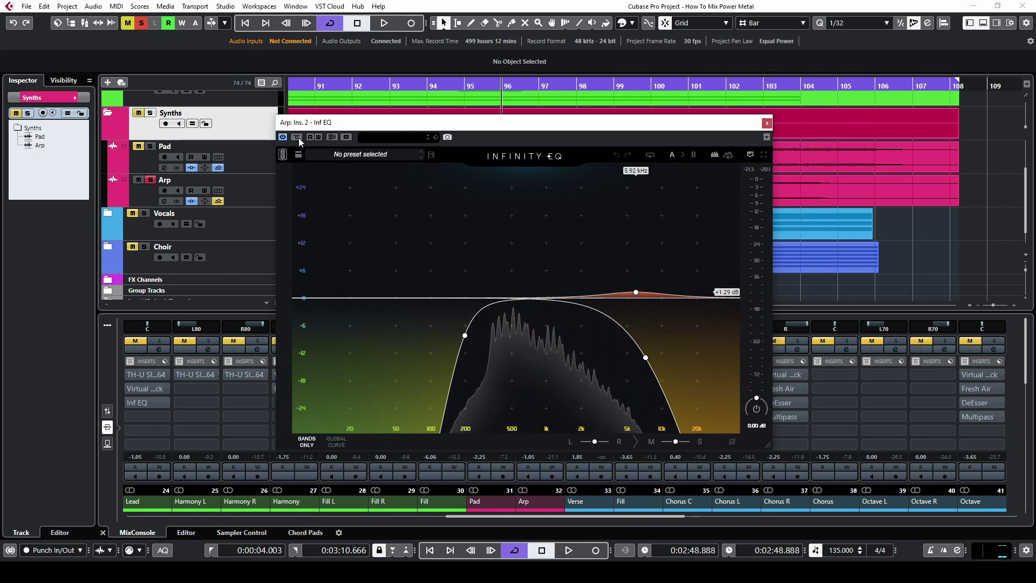
Step: Close the Arp EQ window and A/B the Arp's whole insert chain during playback
click(766, 123)
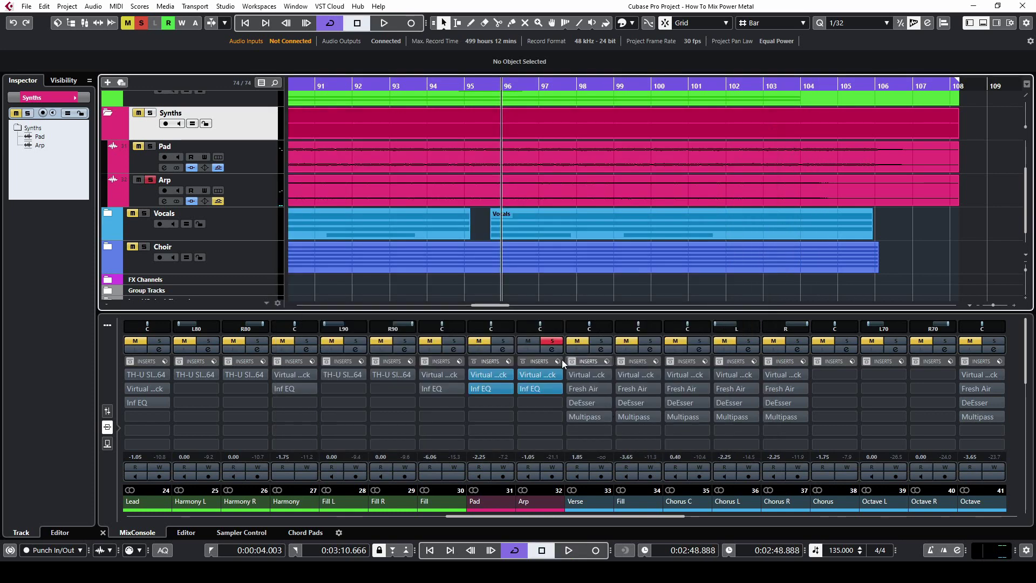
click(524, 361)
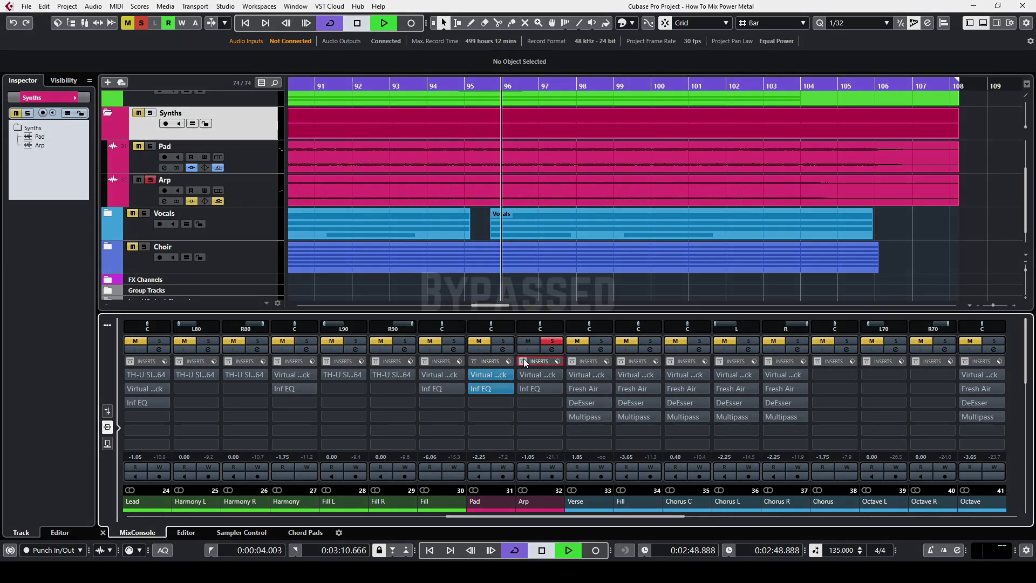
key(space)
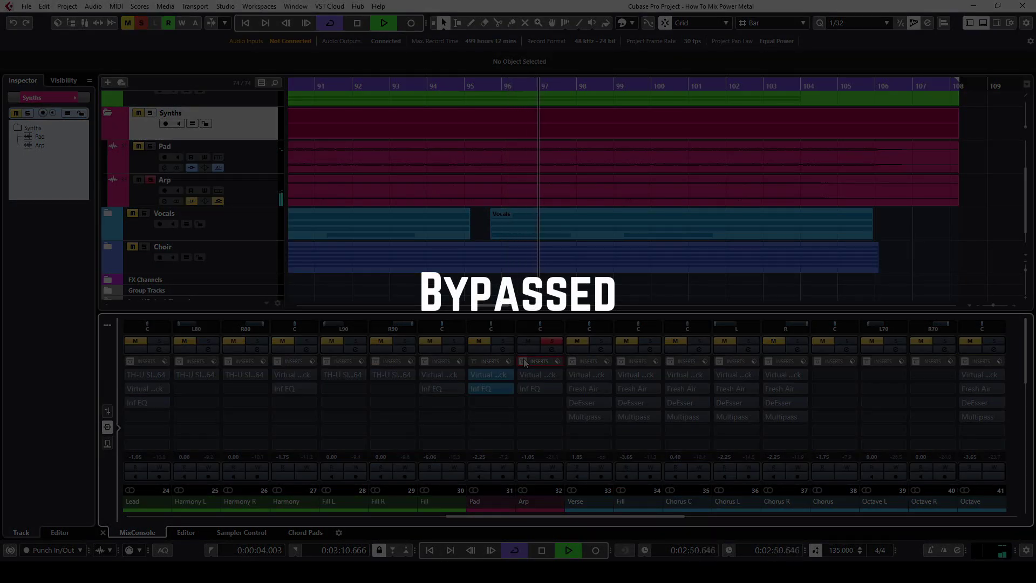
click(524, 362)
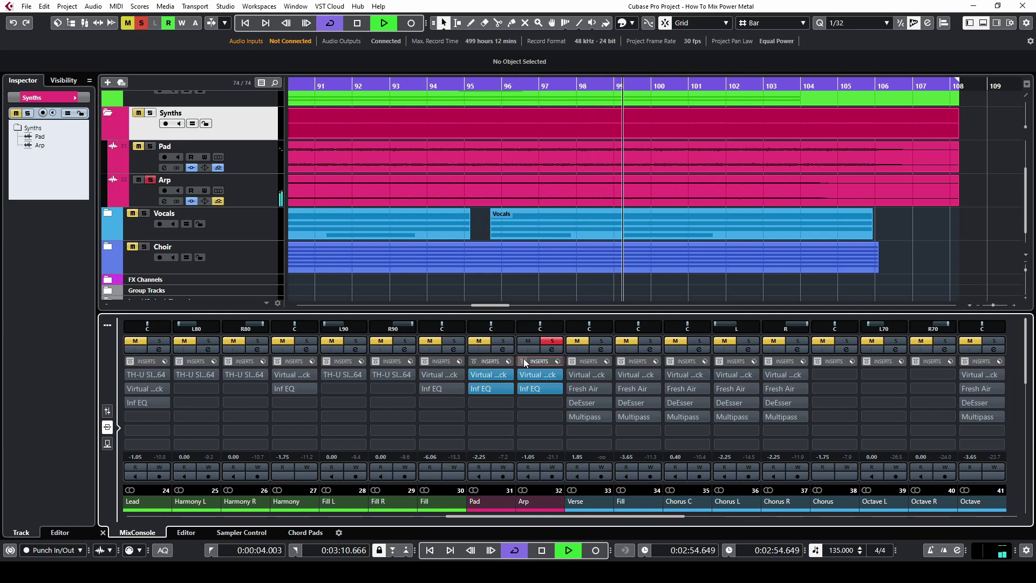
click(524, 360)
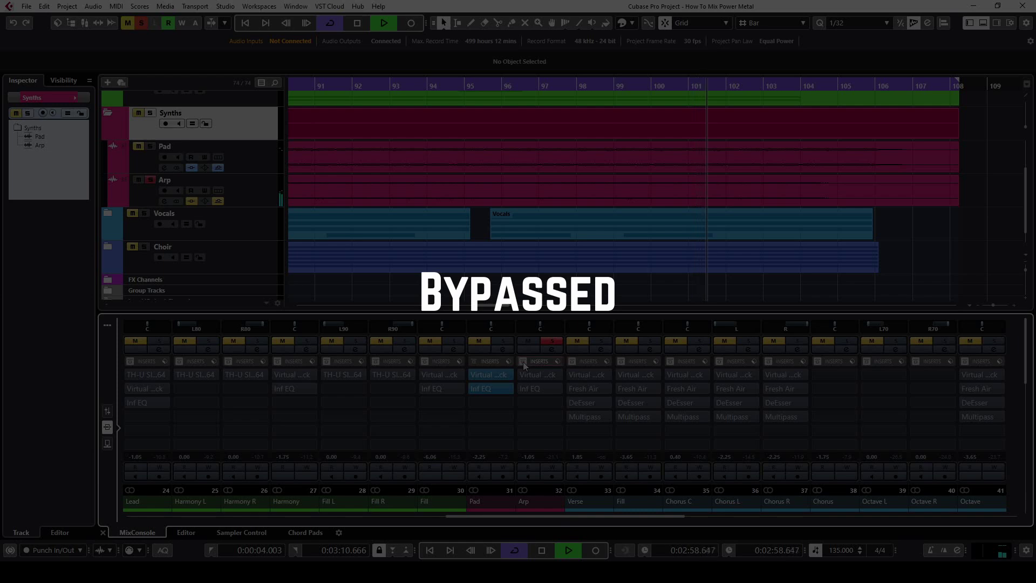
click(523, 361)
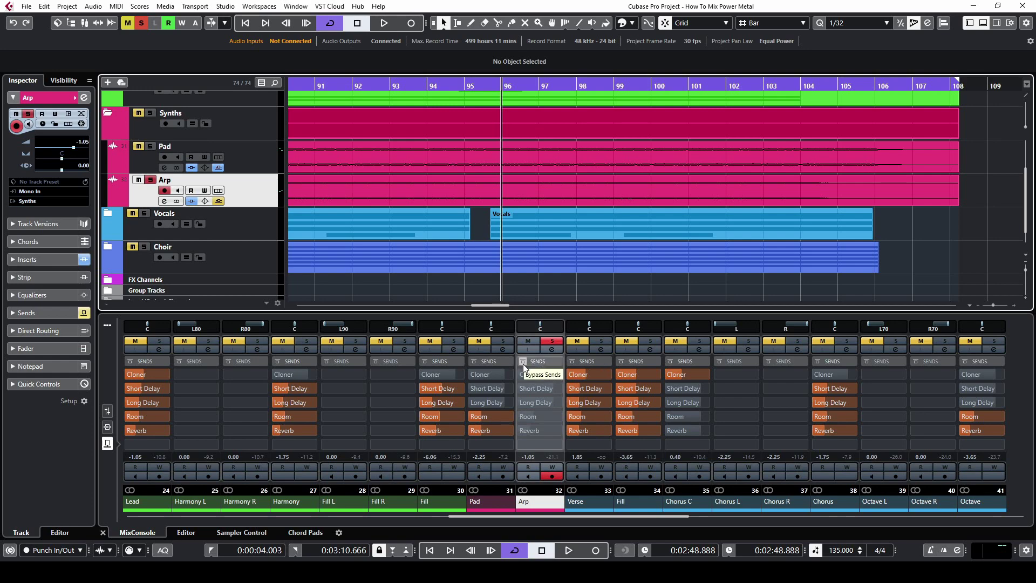
Step: Toggle the Arp's effect sends, including Reverb, off and on during playback, leaving them active
key(space)
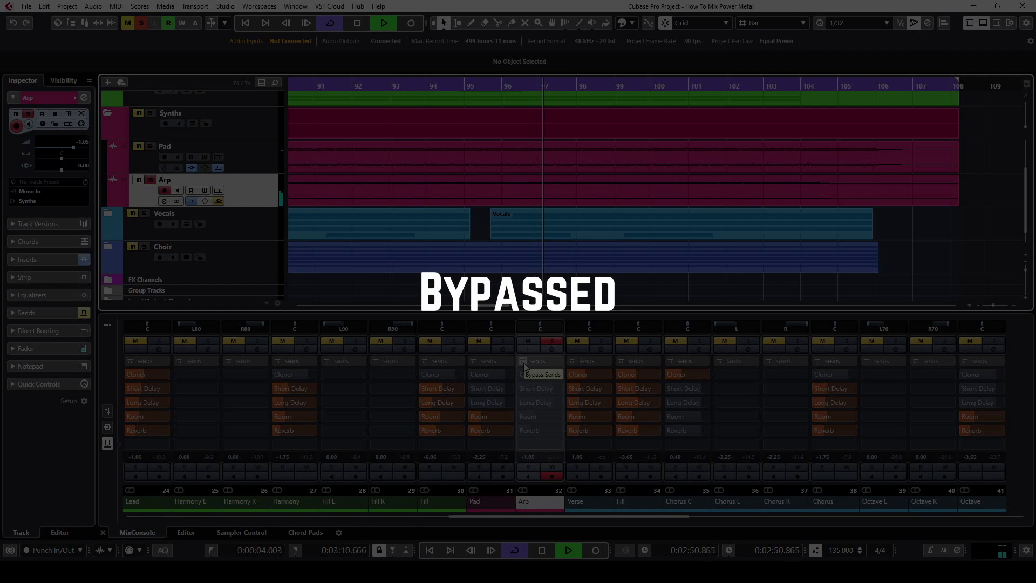
click(524, 362)
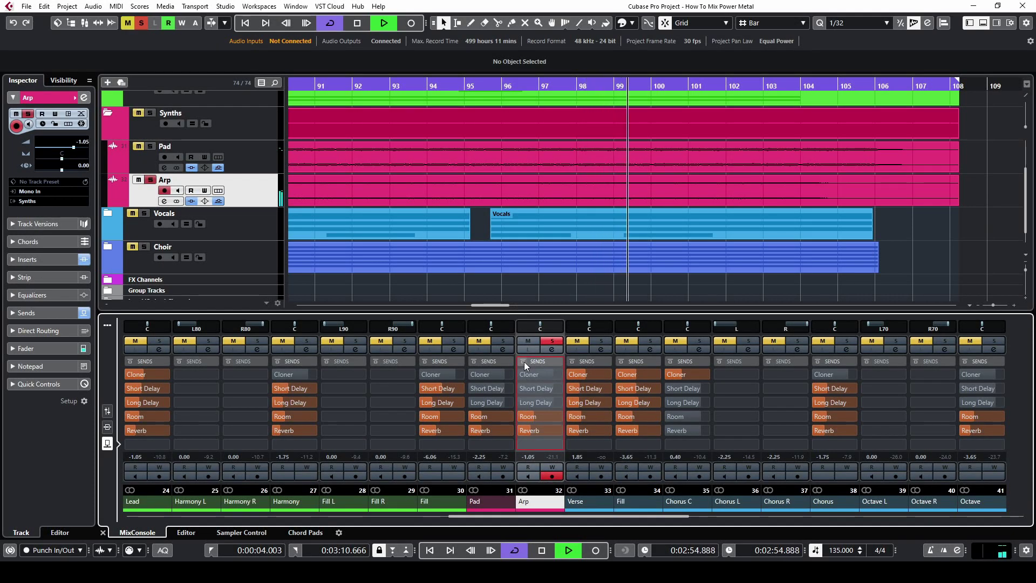
click(524, 361)
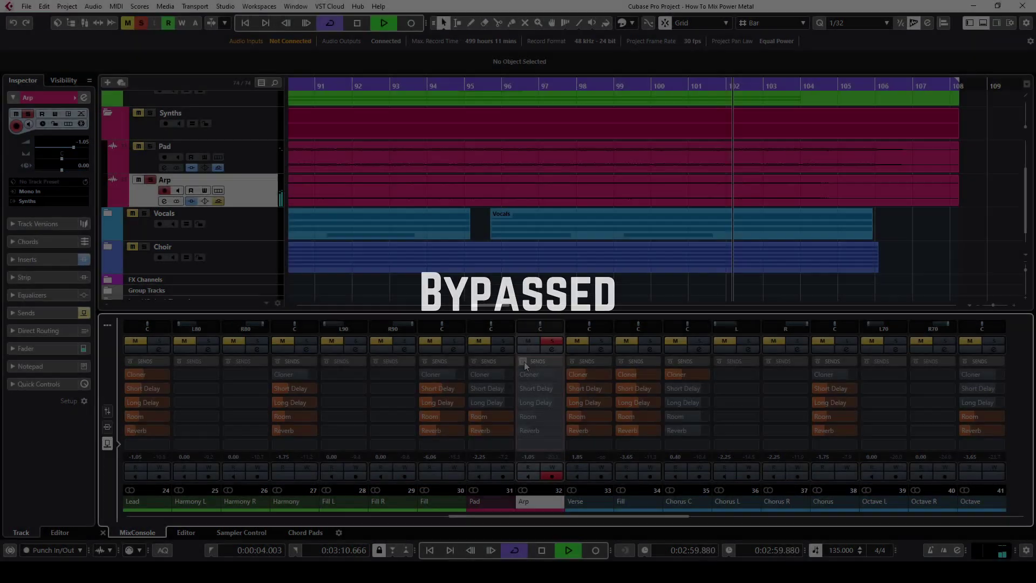
click(523, 361)
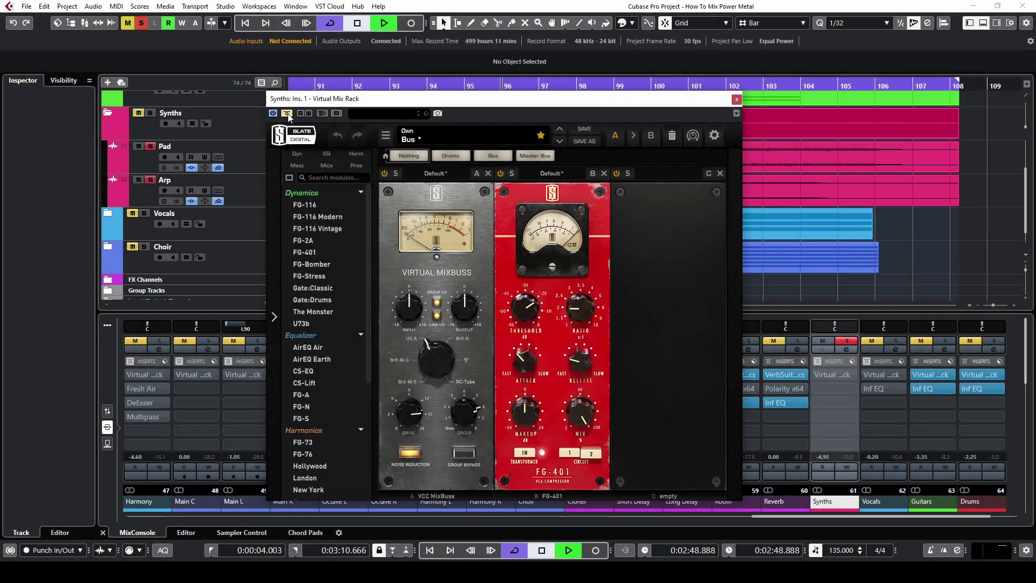
Step: Play the Synths bus, toggling Virtual Mix Rack bypass twice to compare, ending with it active
click(288, 114)
key(space)
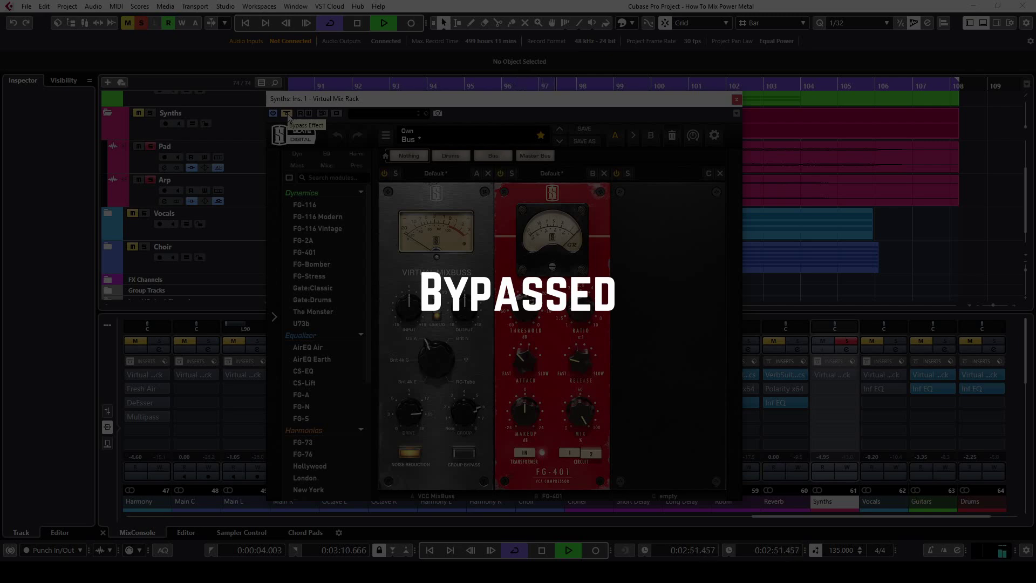
click(287, 114)
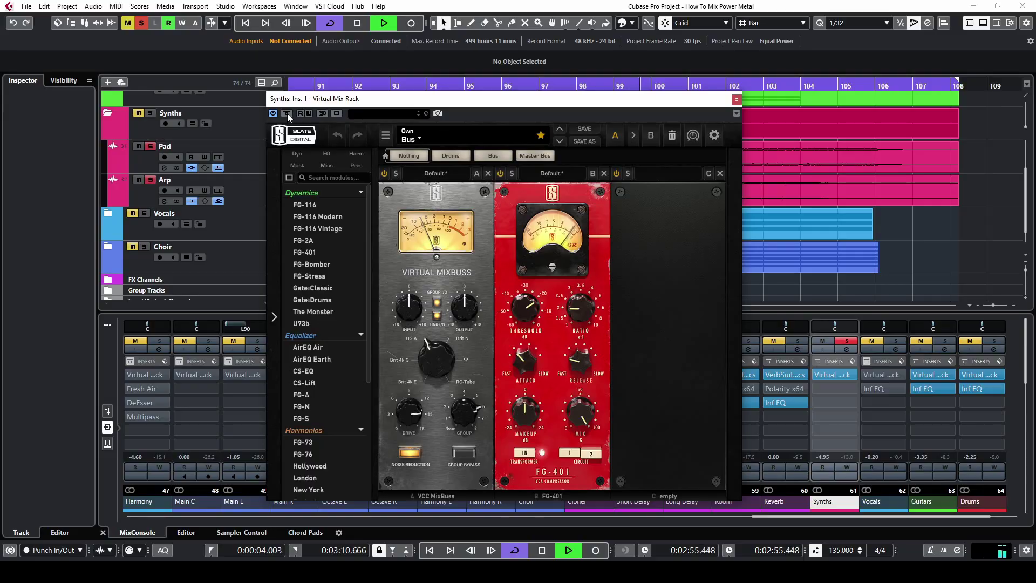
click(288, 113)
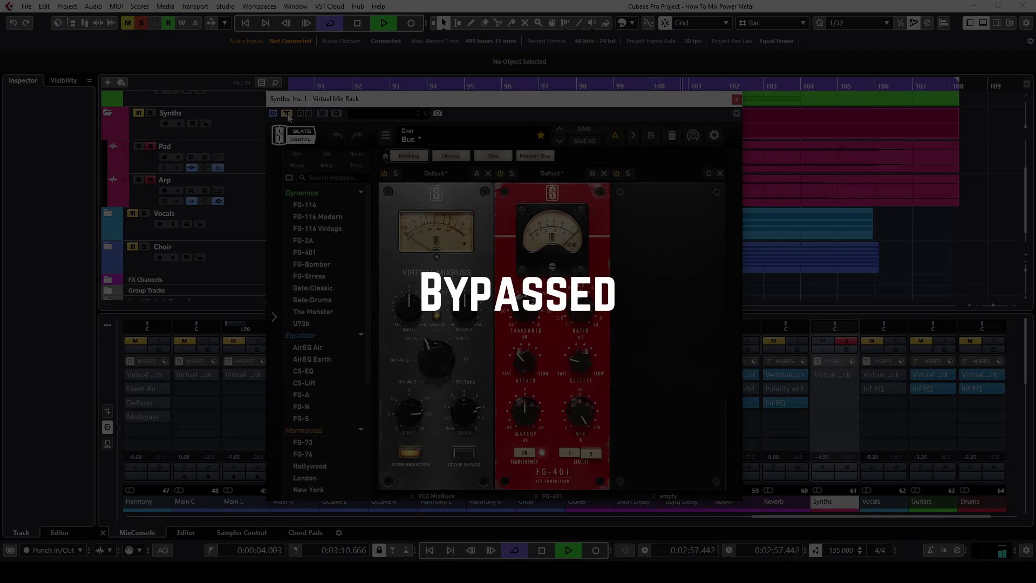
click(287, 114)
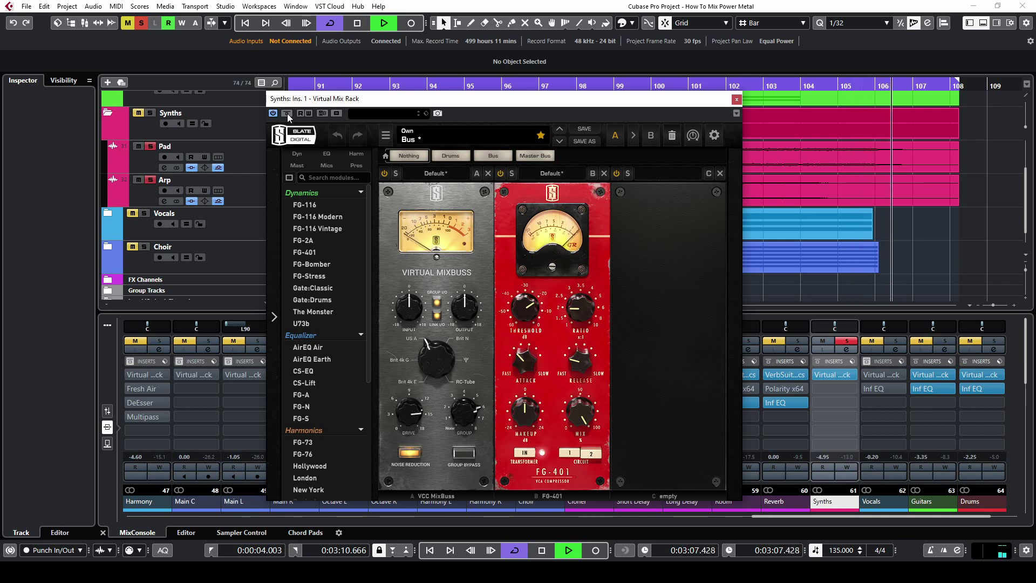
Step: Stop playback and close the Synths group's Virtual Mix Rack window
key(space)
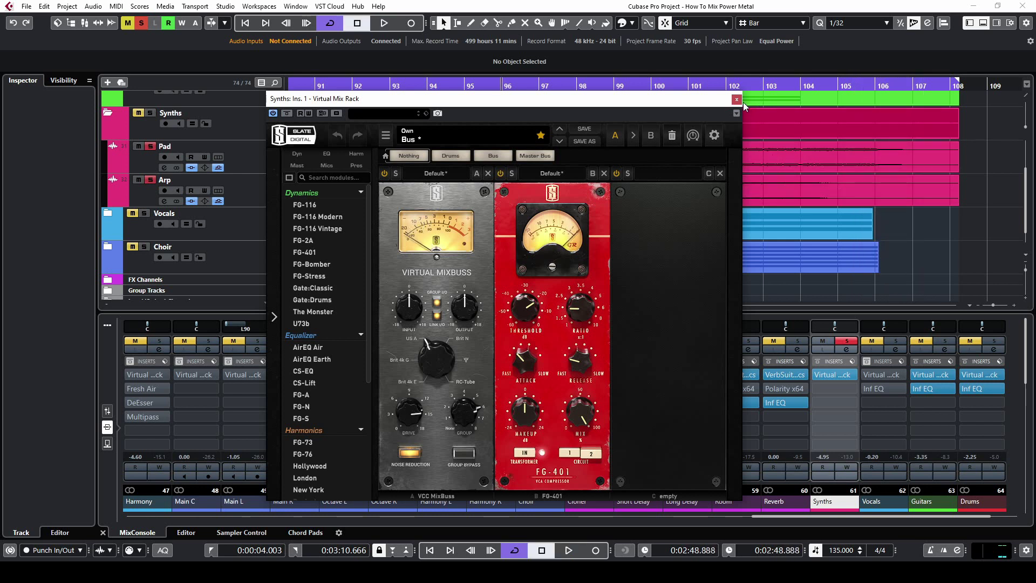
click(739, 100)
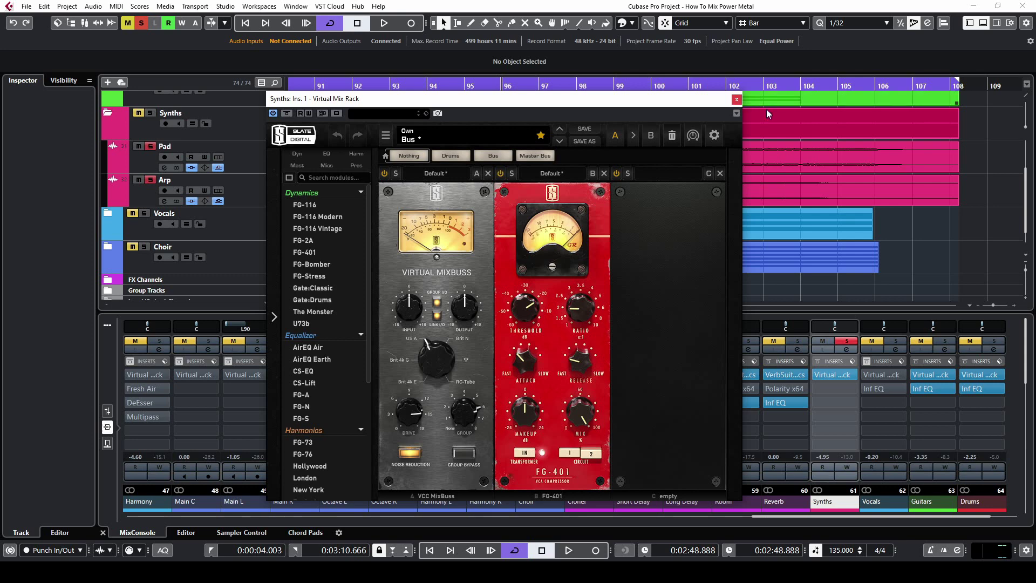